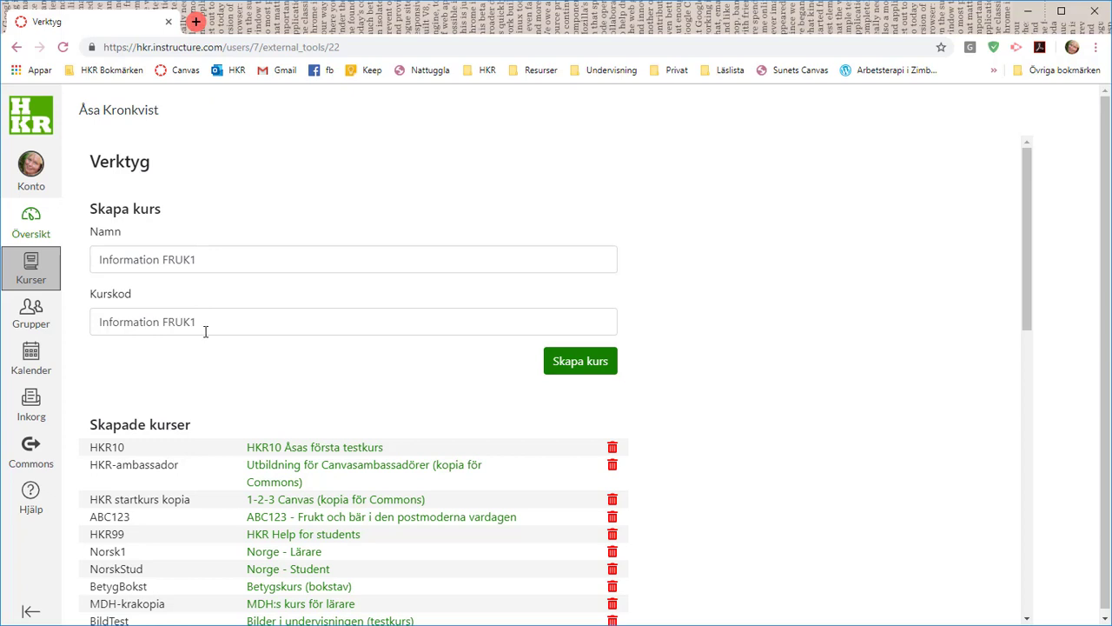
Create the course with both name and course code set to Information FRUK1, and confirm its creation.
click(570, 363)
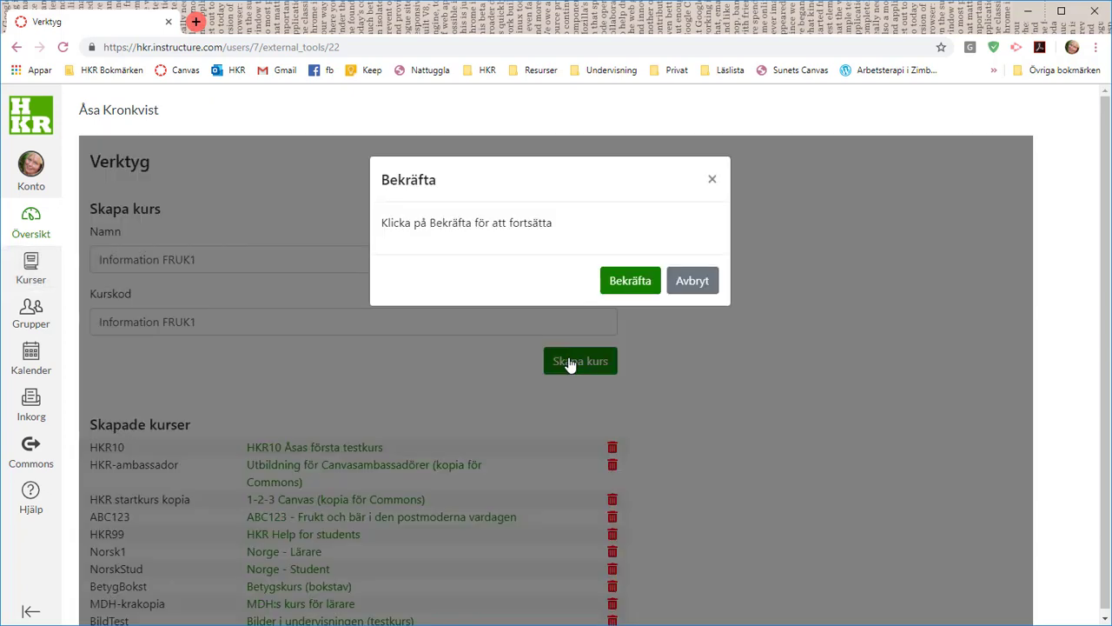
click(621, 289)
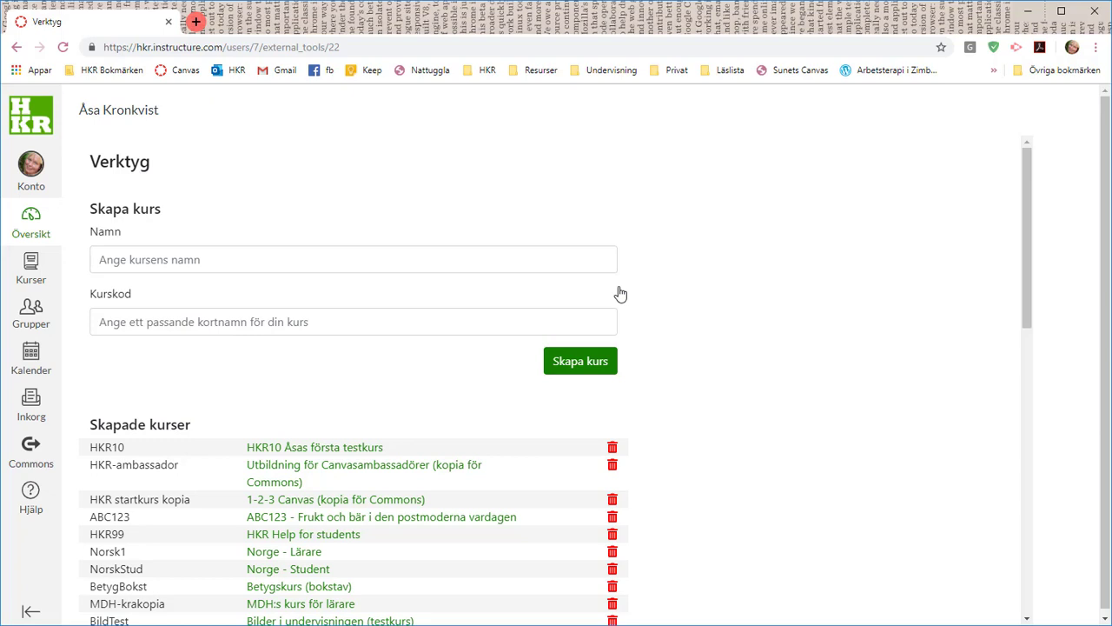
Search Canvas Commons for "hkr" and preview the course resource "Mall för öppen informationsssida".
click(25, 449)
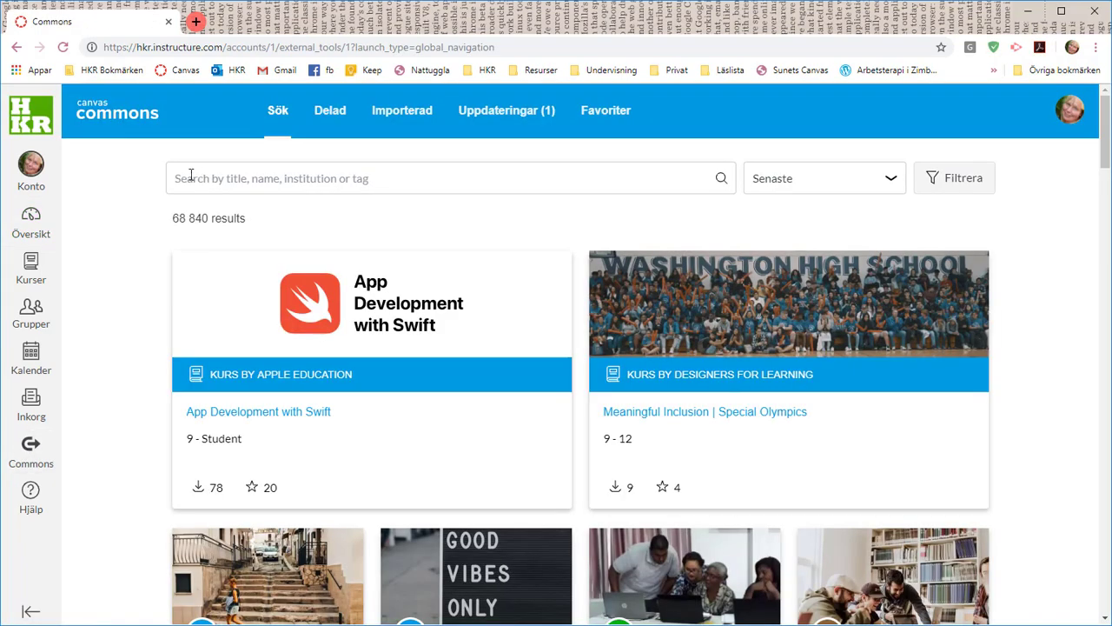
click(182, 179)
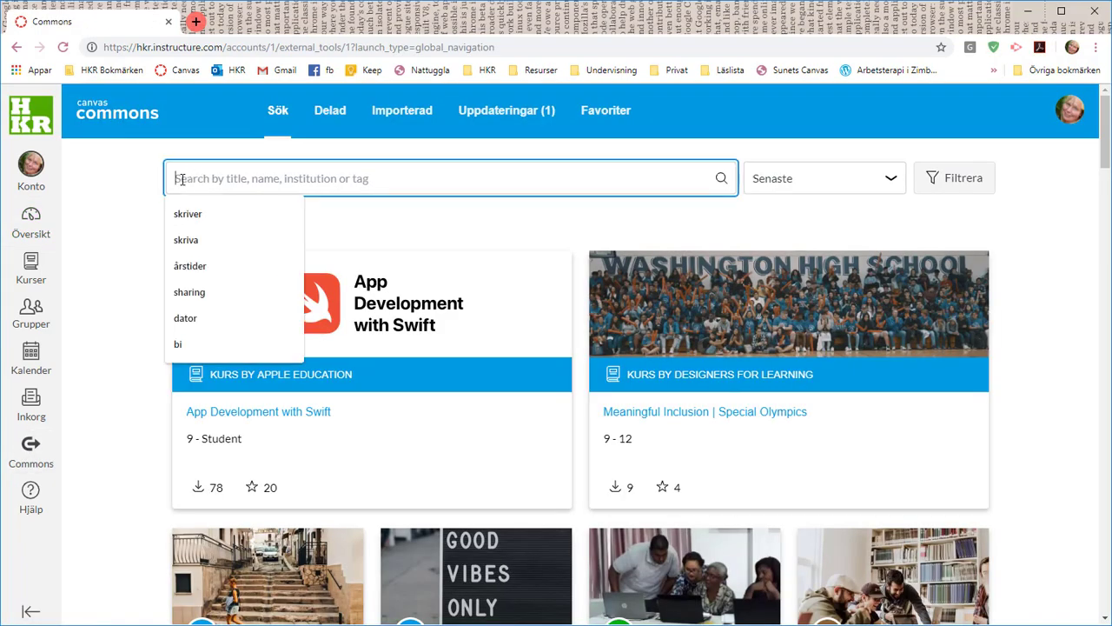
text(hkr)
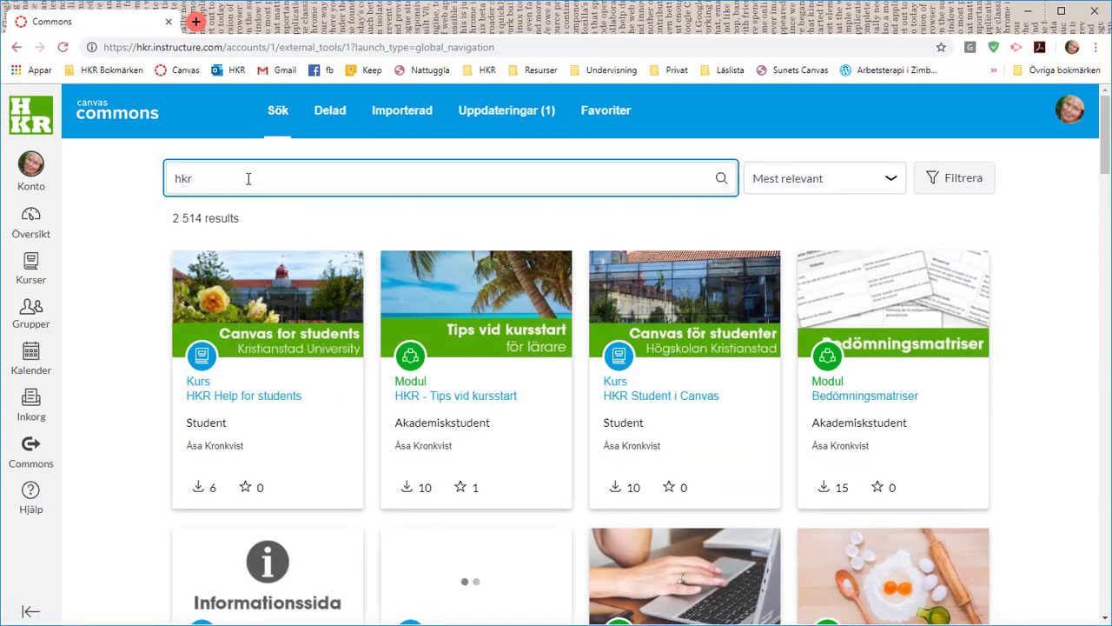
scroll(248, 179, down, 4)
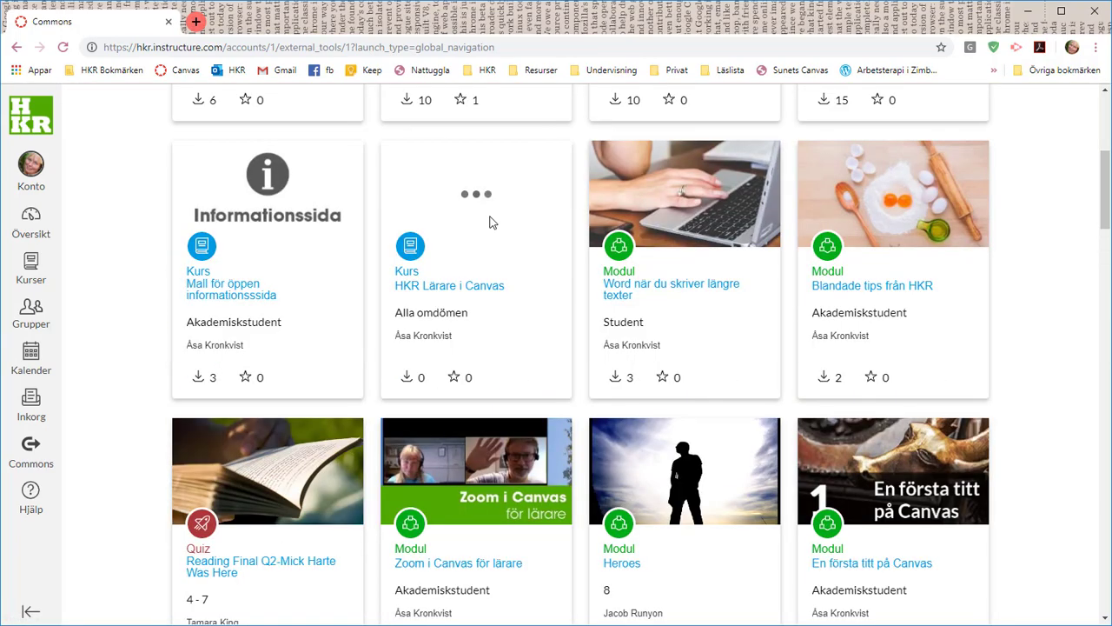
click(232, 296)
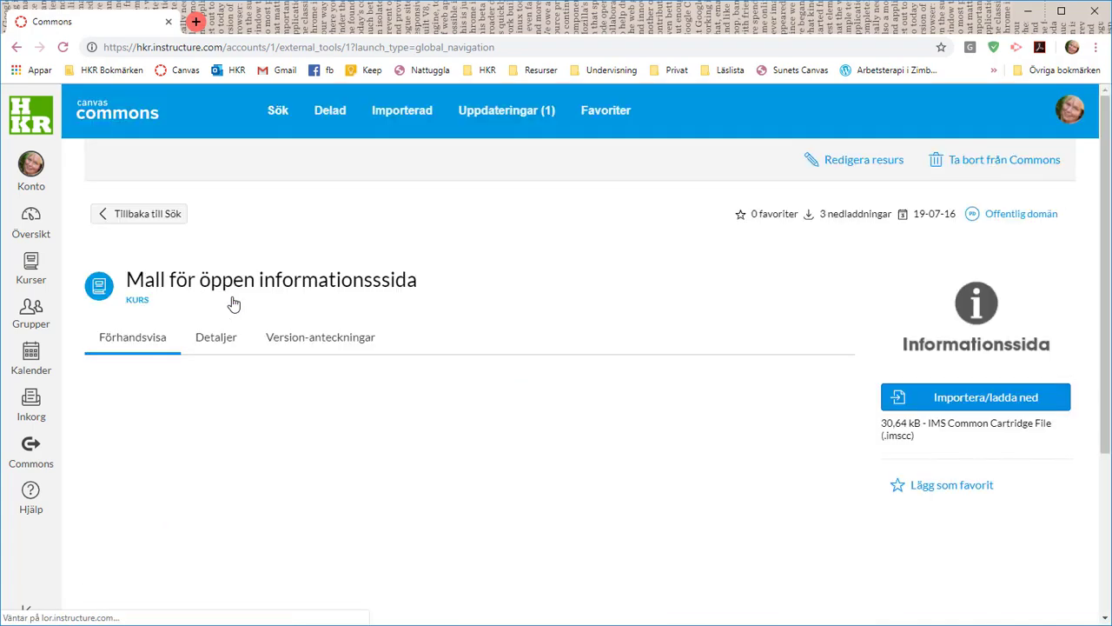
scroll(779, 439, down, 5)
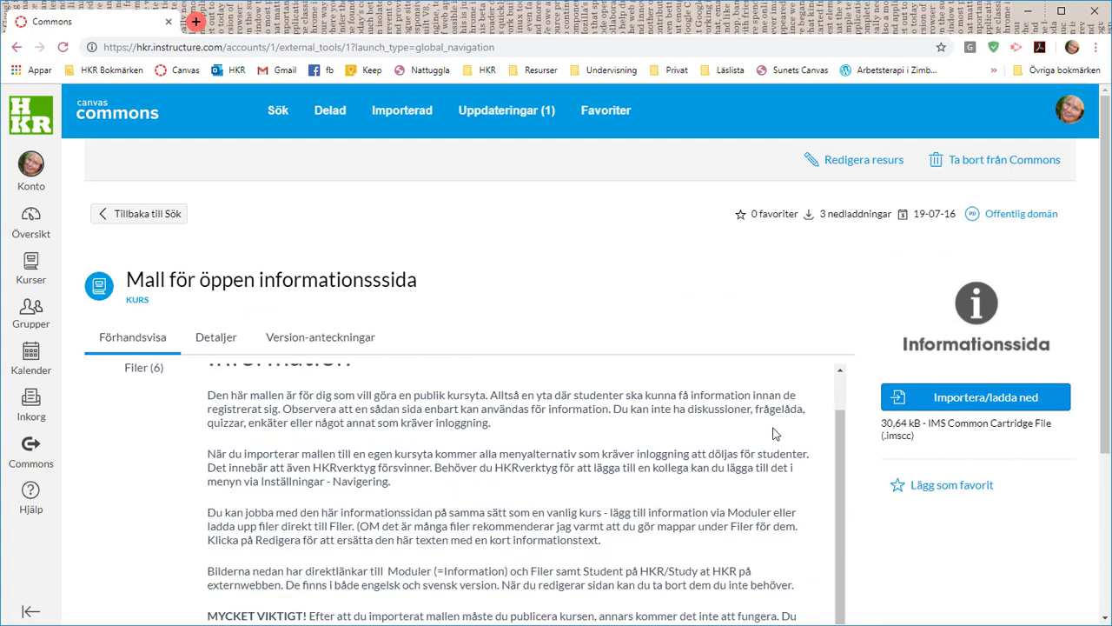
scroll(776, 436, up, 5)
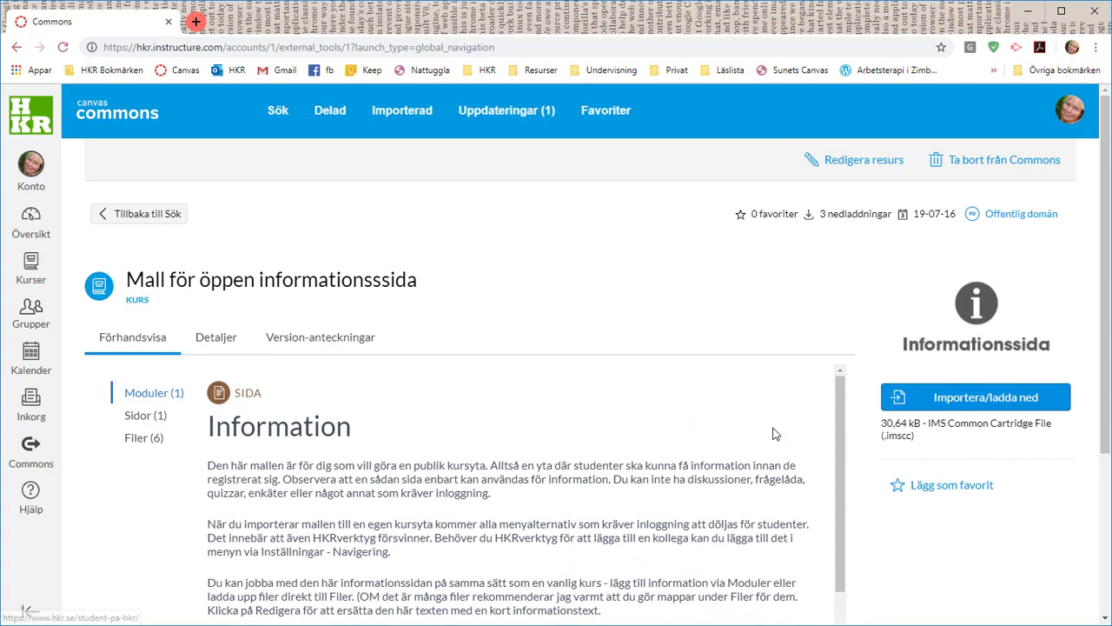
Import the "Mall för öppen informationsssida" template from Commons into the Information FRUK1 course.
click(963, 401)
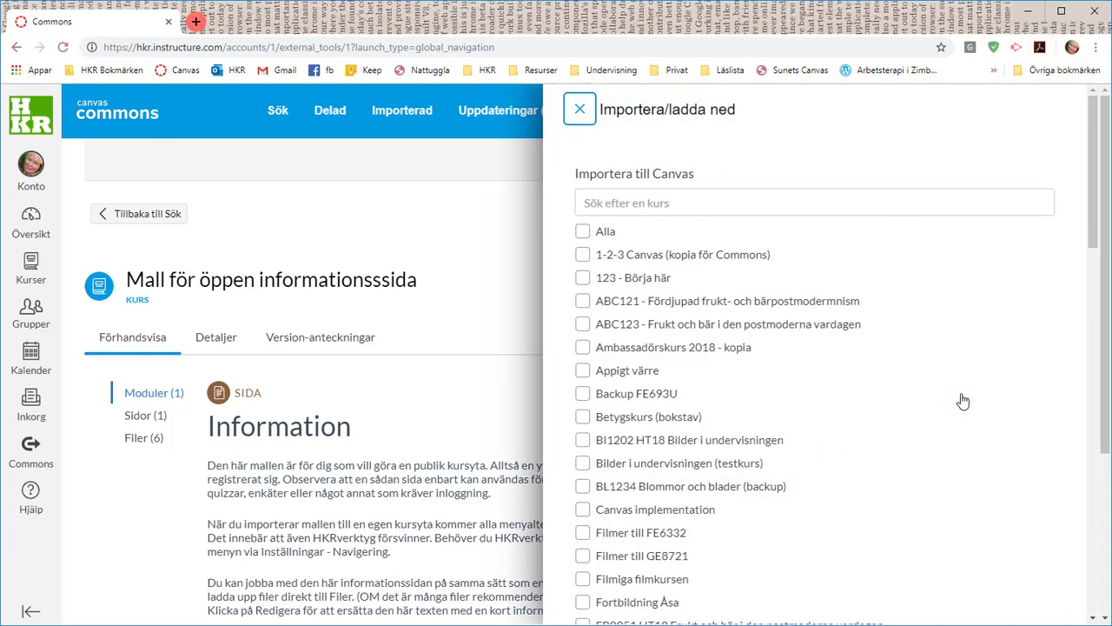
scroll(1055, 275, down, 3)
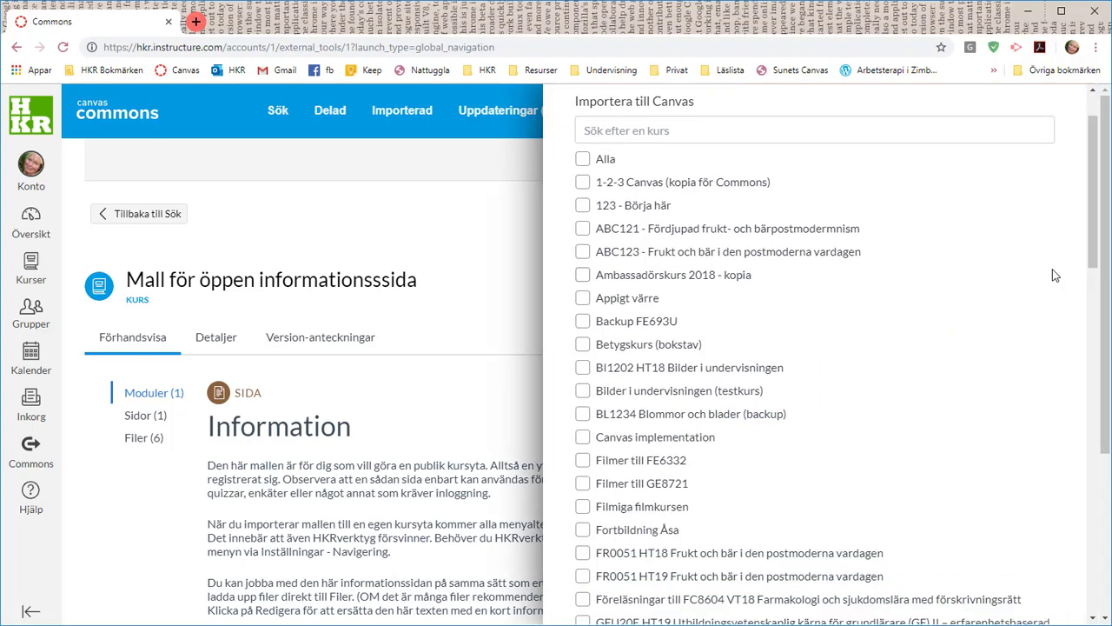
scroll(1055, 276, down, 4)
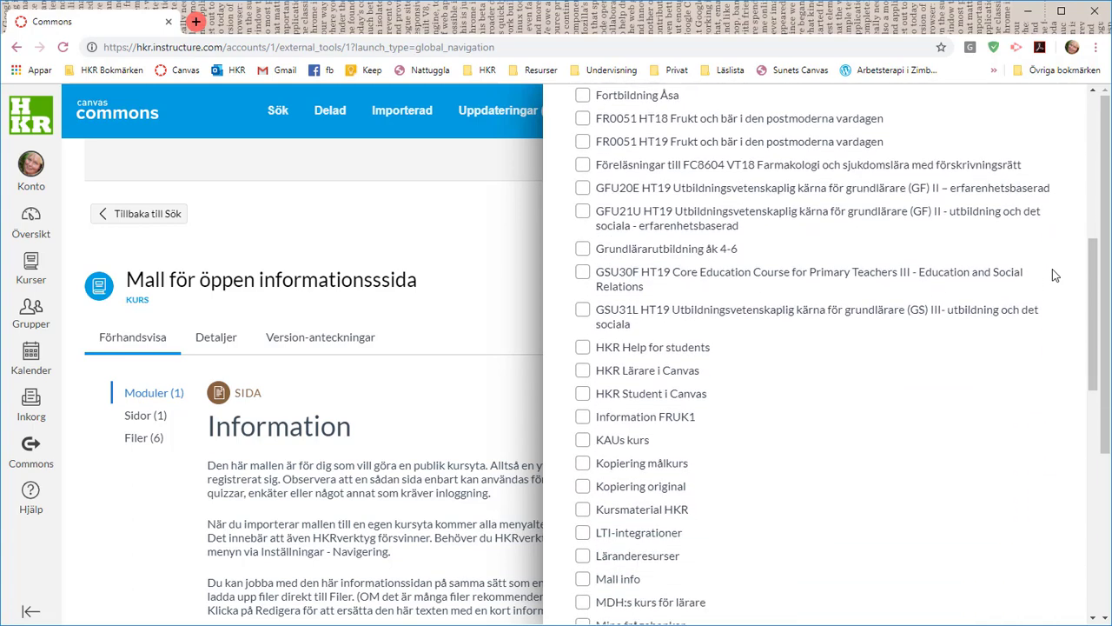
scroll(1055, 276, down, 1)
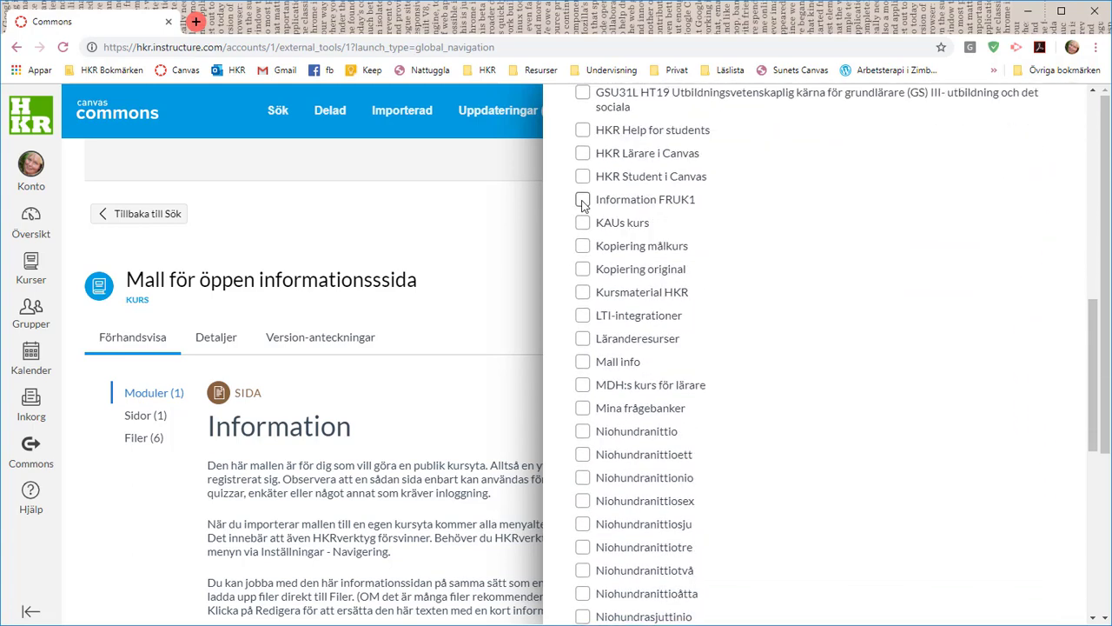
click(582, 200)
scroll(970, 358, down, 10)
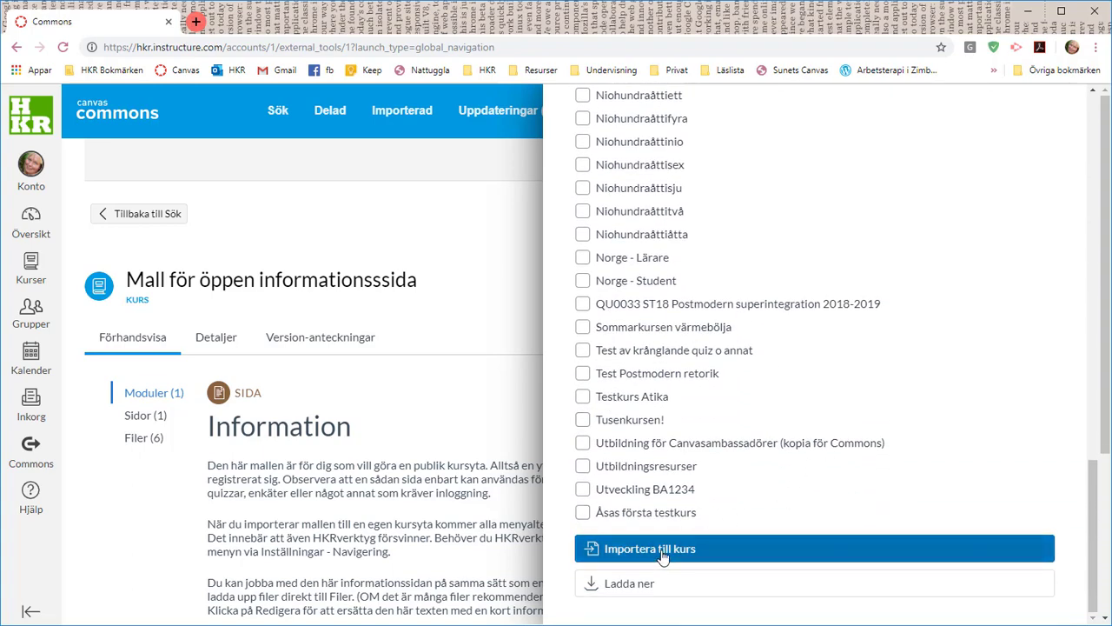
click(663, 550)
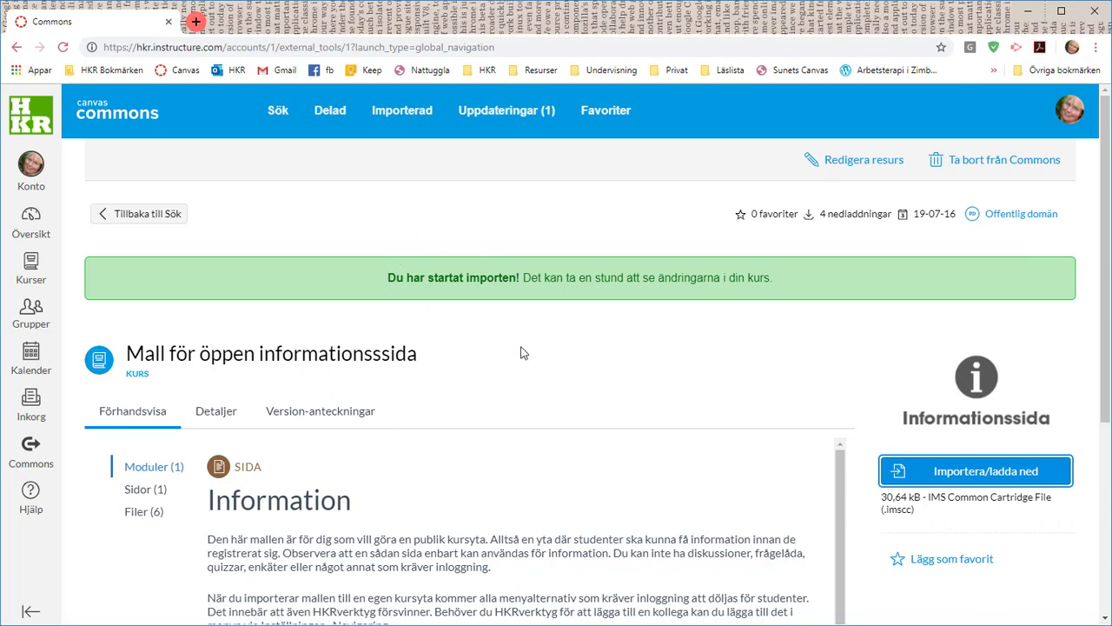
Open the Information FRUK1 course and examine the item types available for its Kursinformation module and the contents of its course files.
click(35, 271)
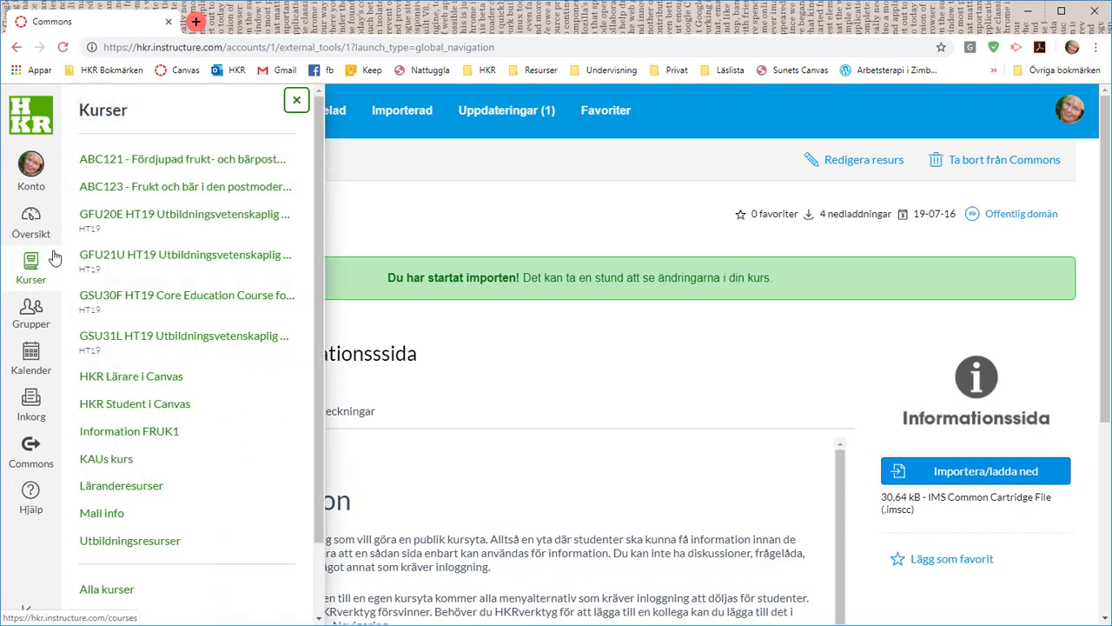
click(162, 431)
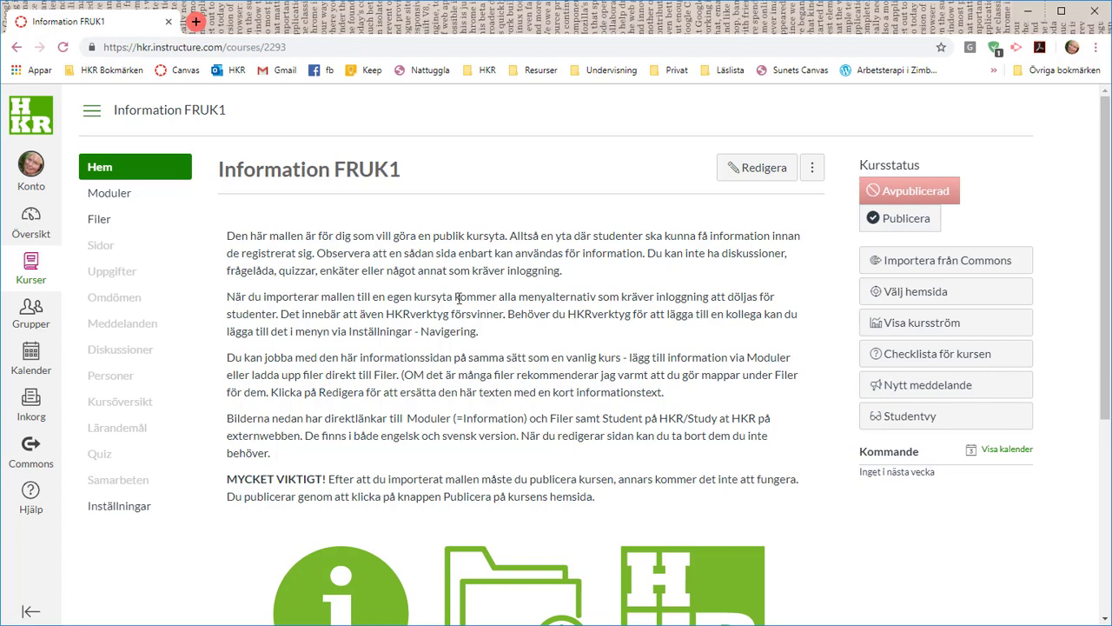
click(108, 193)
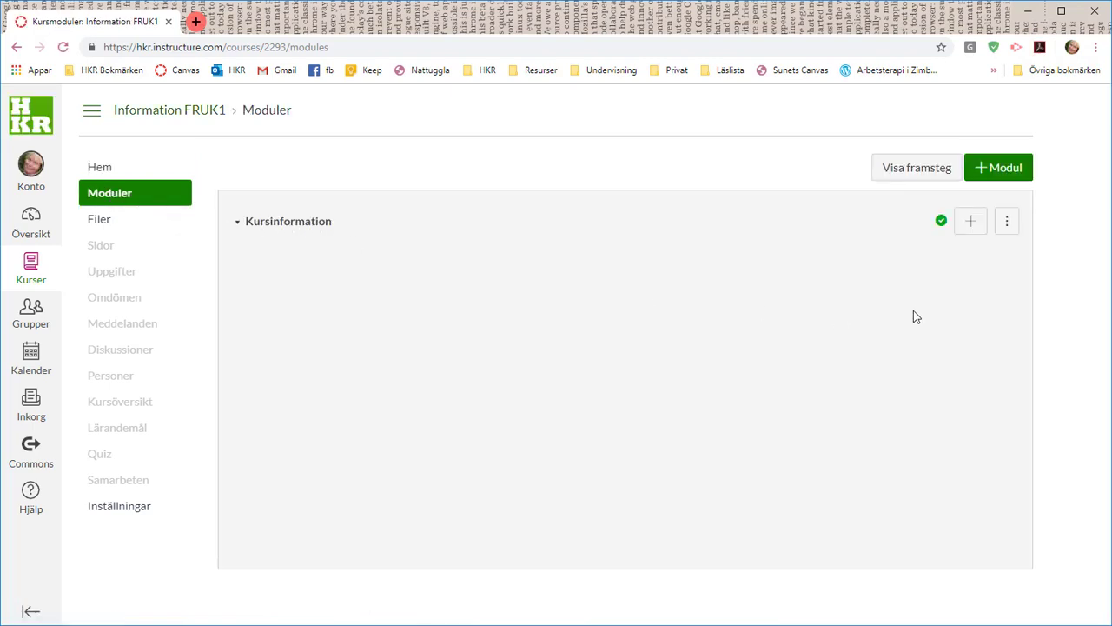
click(973, 223)
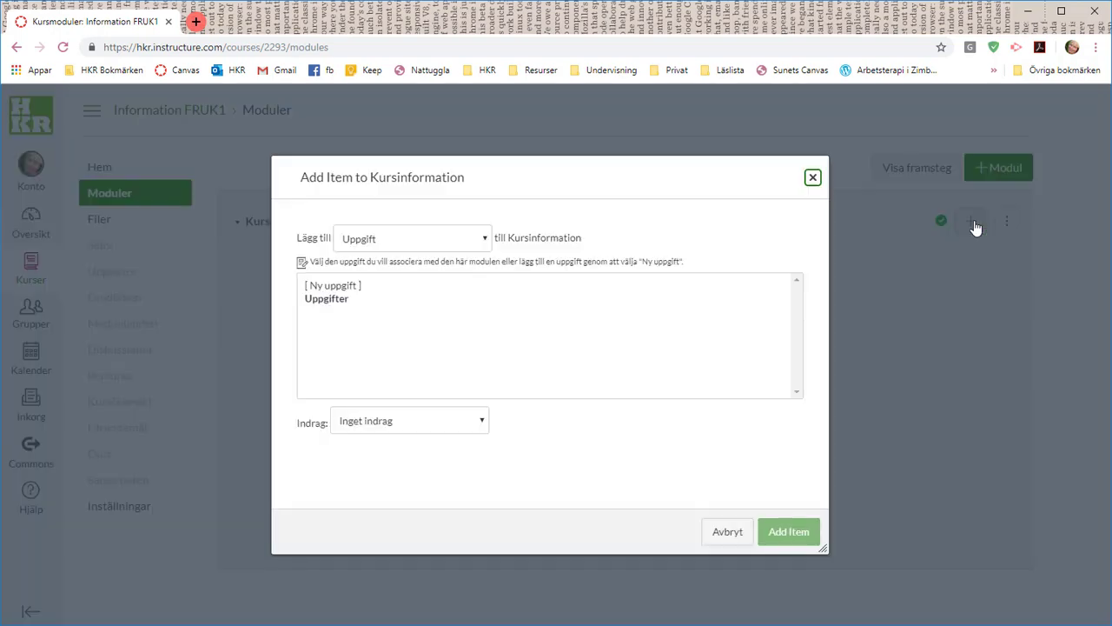
click(485, 240)
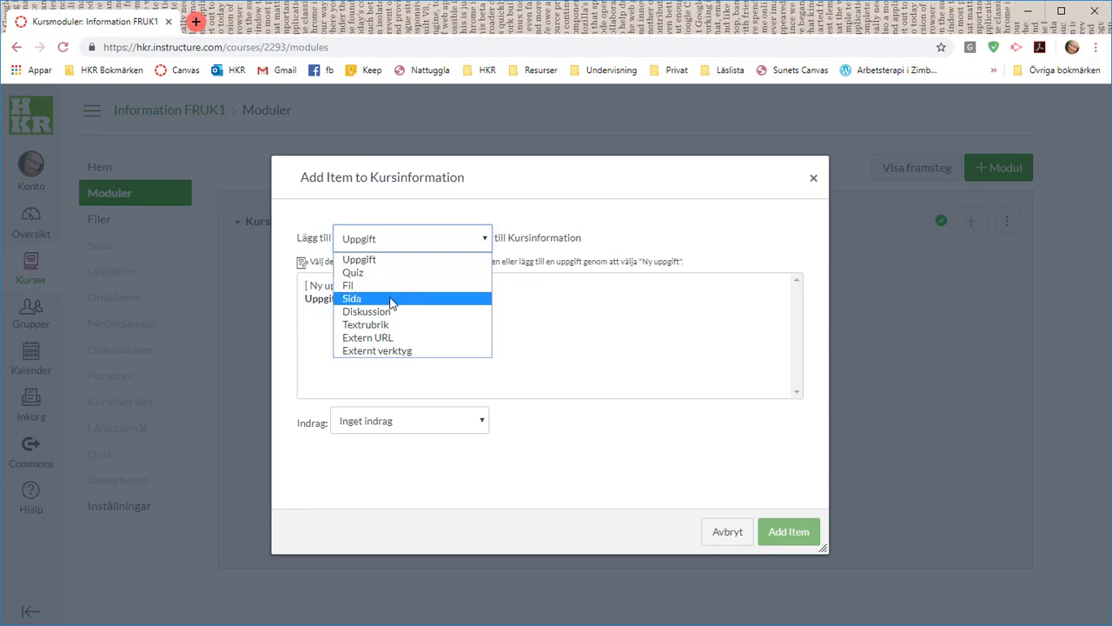
key(Escape)
click(135, 223)
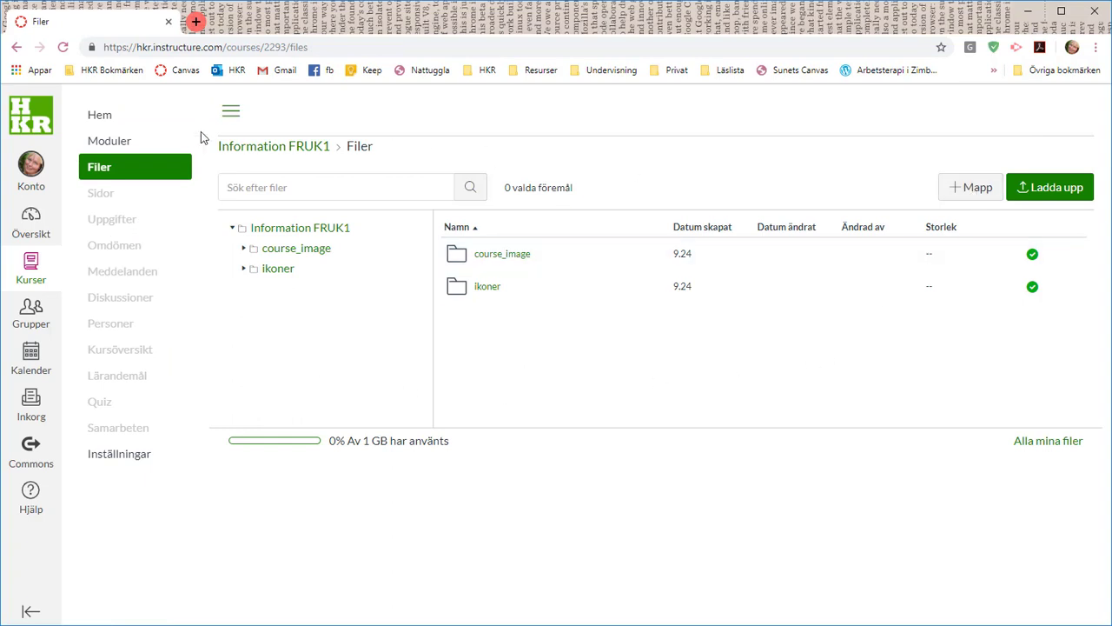
Edit the course home page, replacing the template's instruction text with the copied welcome text for the "magisterprogrammet i frukt- och bärvetenskap".
click(111, 123)
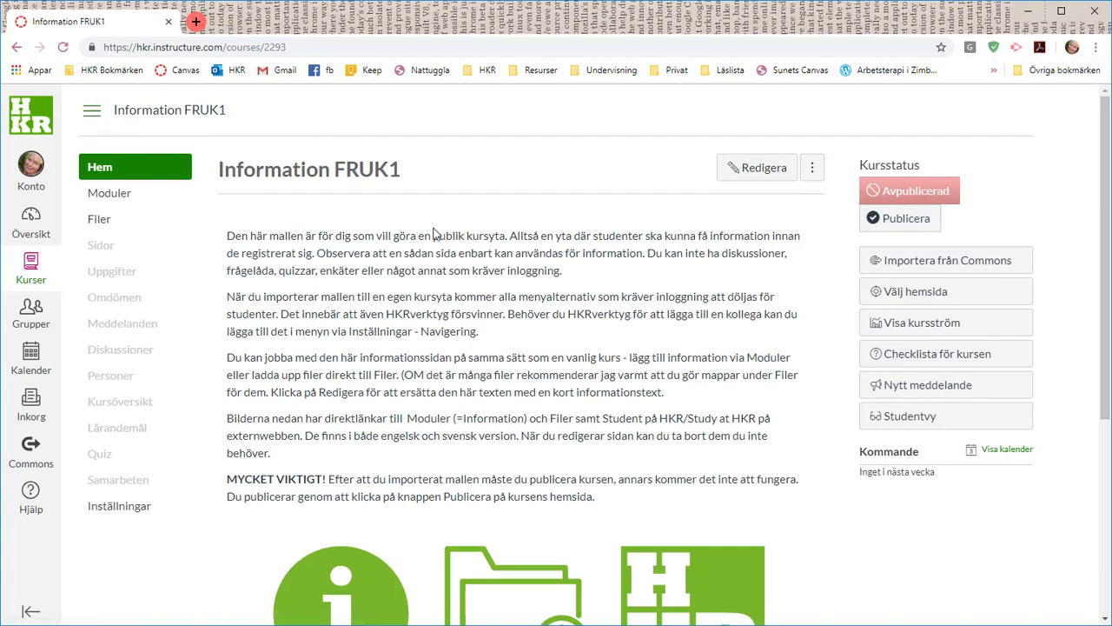
click(758, 169)
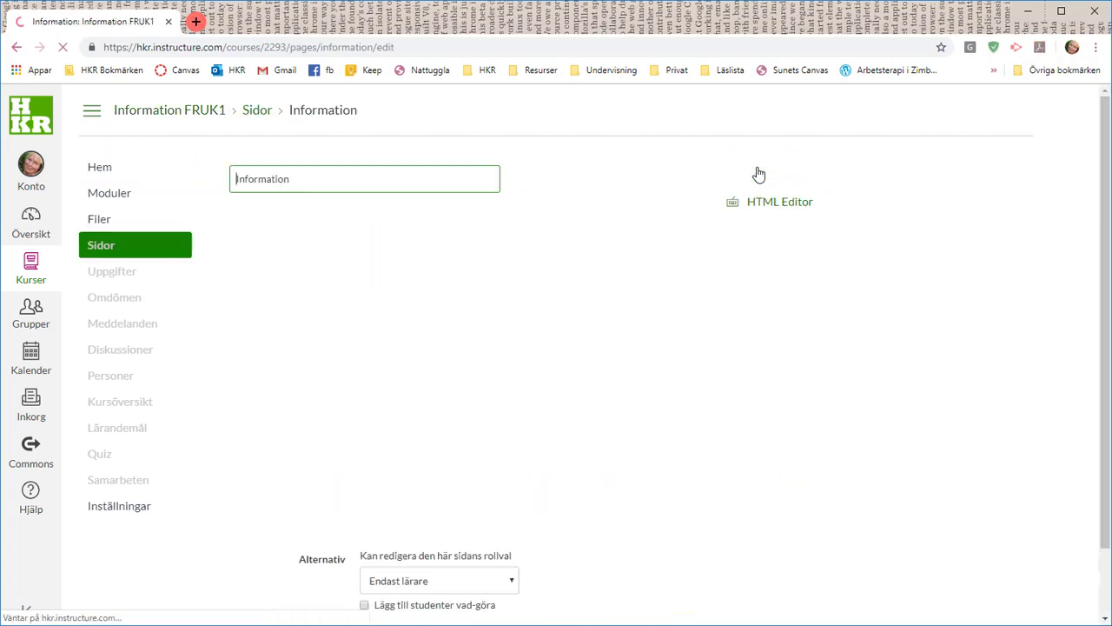
drag(805, 301, 805, 353)
drag(666, 361, 208, 282)
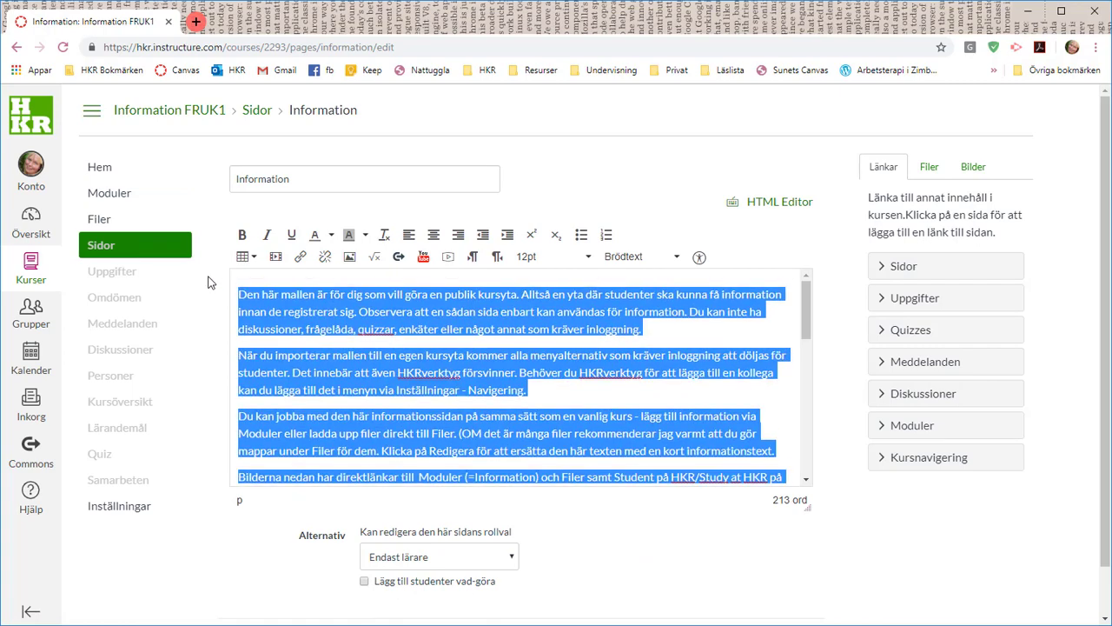
key(Delete)
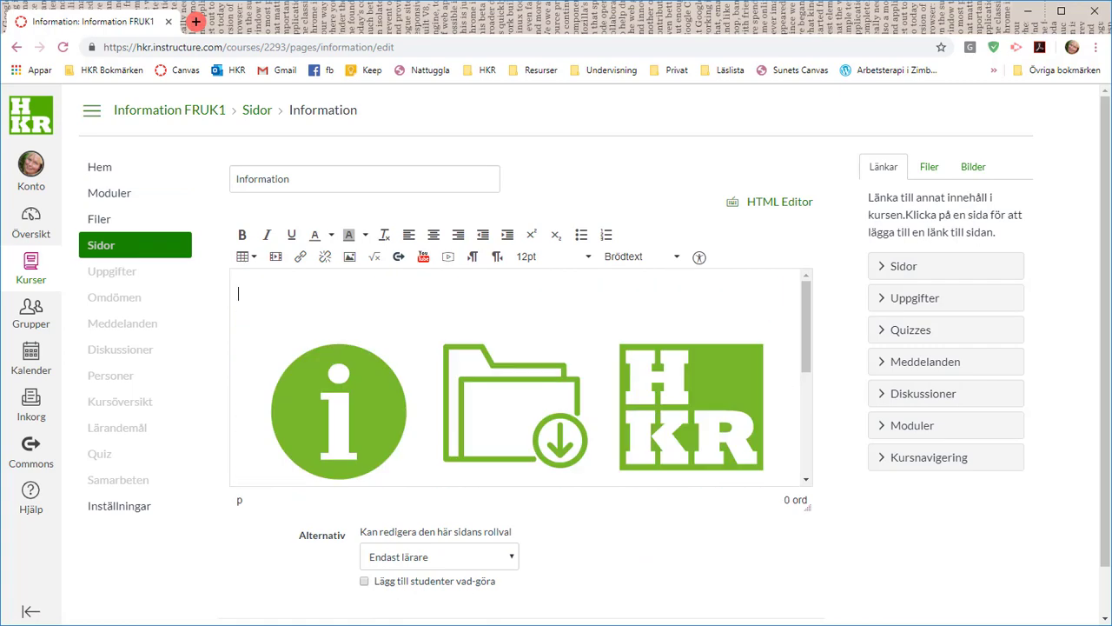
key(ctrl+v)
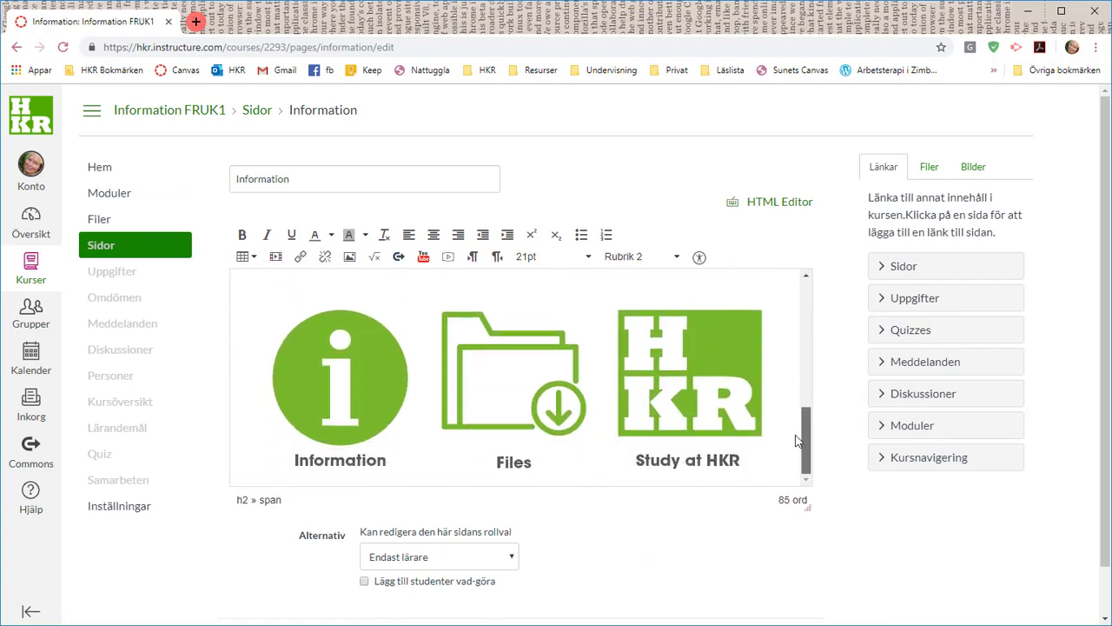
Delete the English Information, Files and Study at HKR icons below the Swedish ones and save the page.
mouse_move(800, 419)
mouse_down()
mouse_move(797, 386)
mouse_move(804, 441)
mouse_up()
click(700, 396)
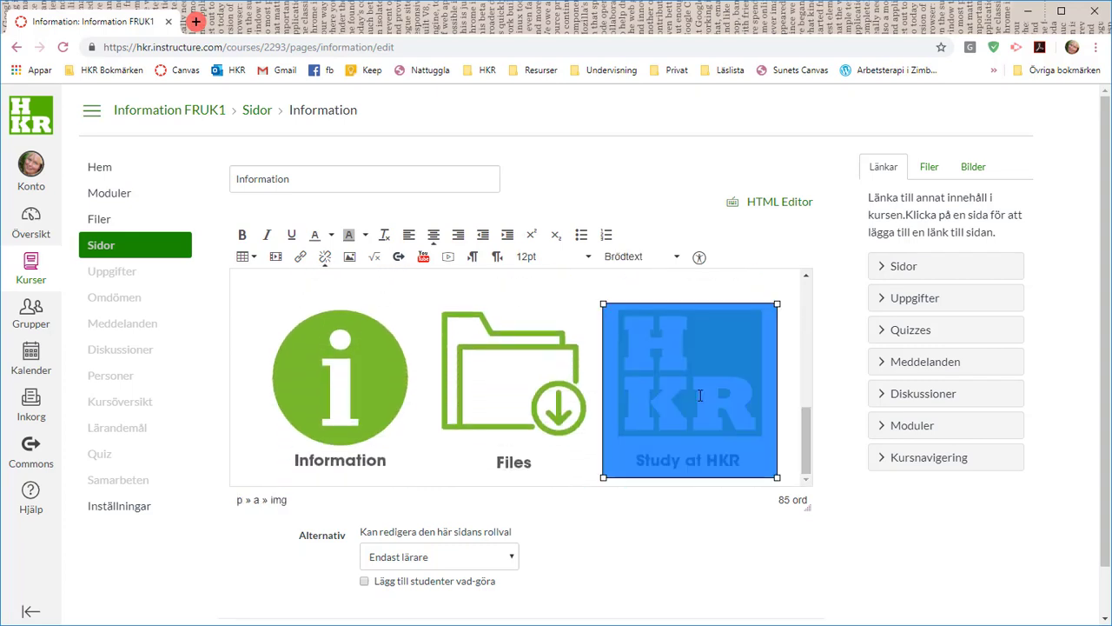
key(Delete)
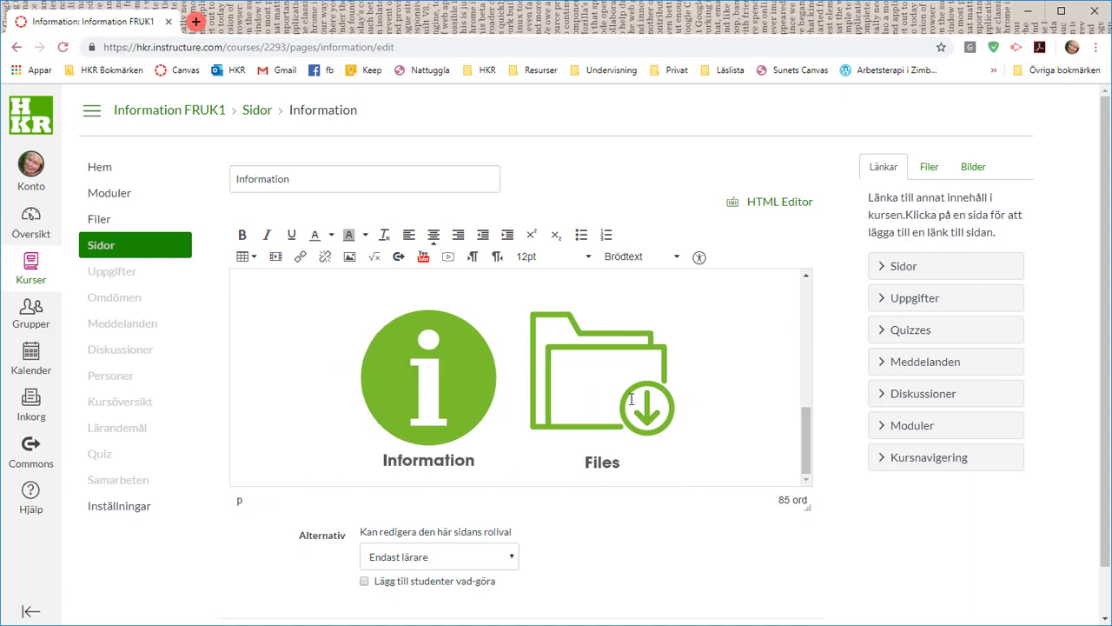
click(632, 399)
key(Delete)
key(ctrl+z)
key(ctrl+z)
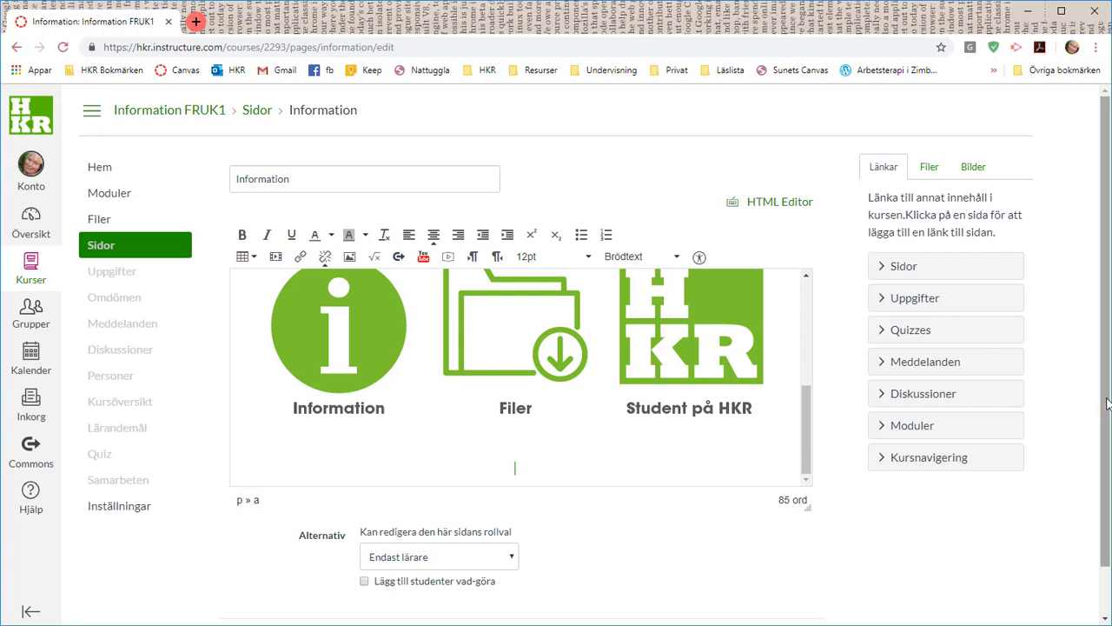
drag(1108, 404, 1108, 451)
click(789, 590)
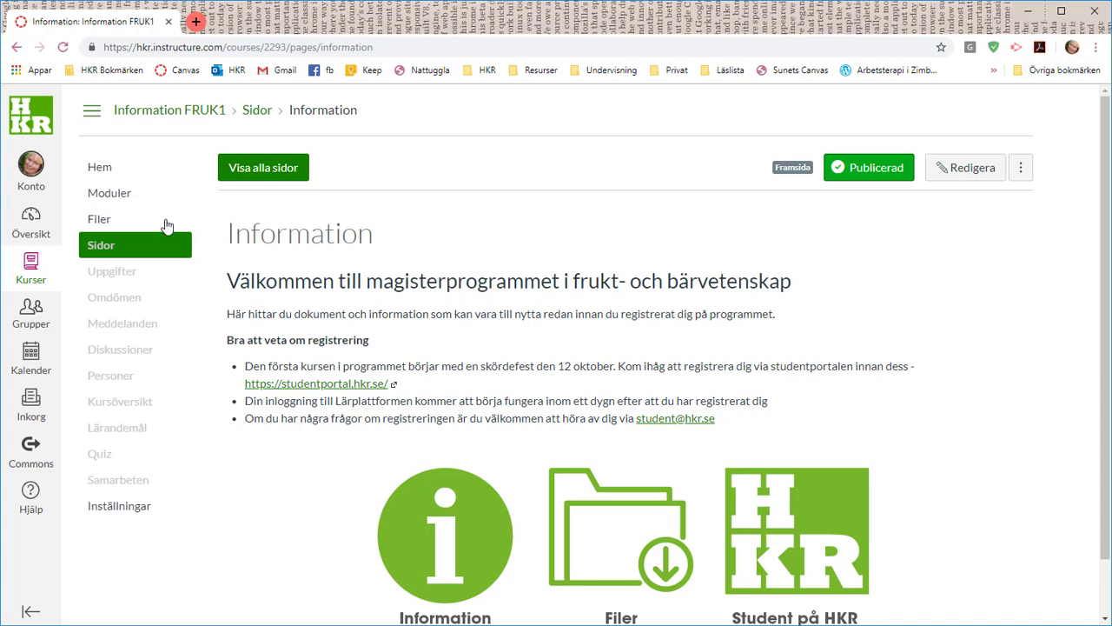
Return to the course home page, publish the Information FRUK1 course and select its web address.
click(99, 168)
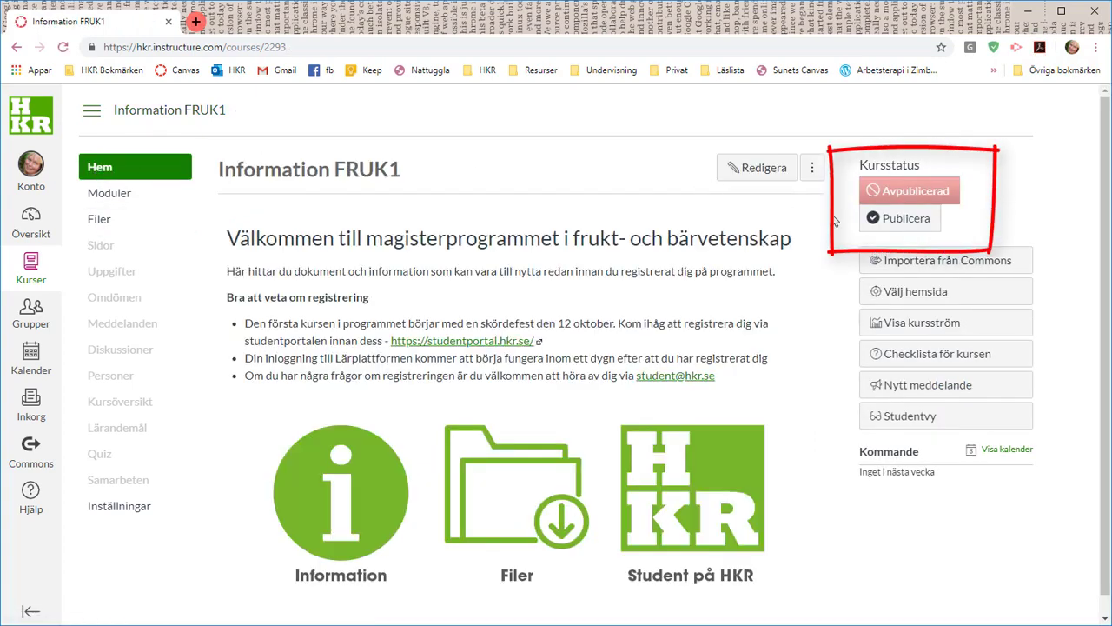
click(894, 221)
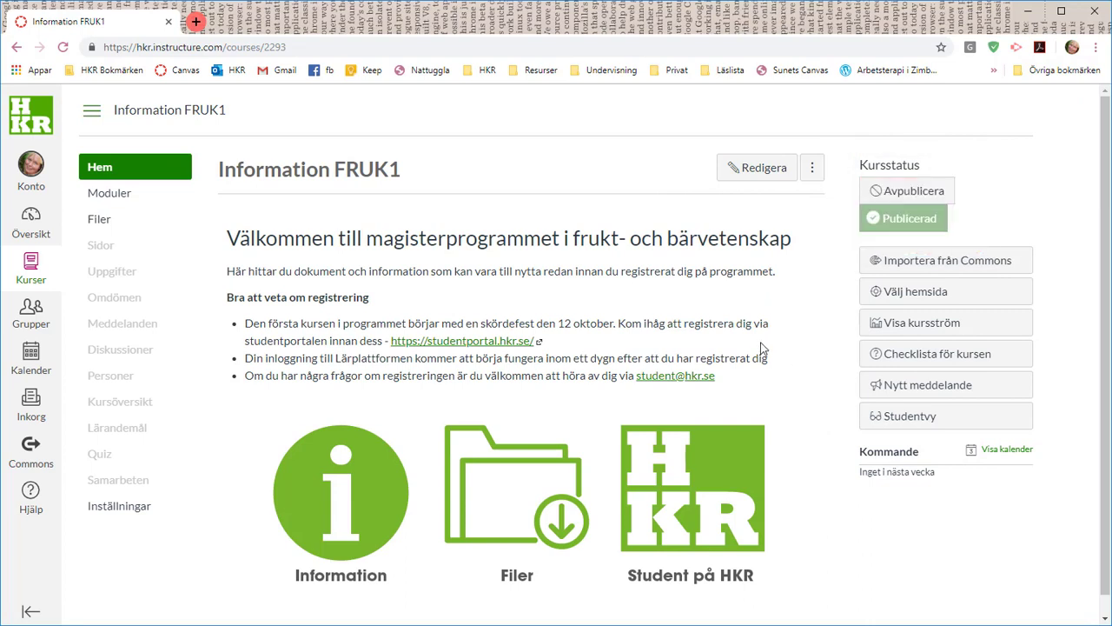
drag(315, 47, 81, 26)
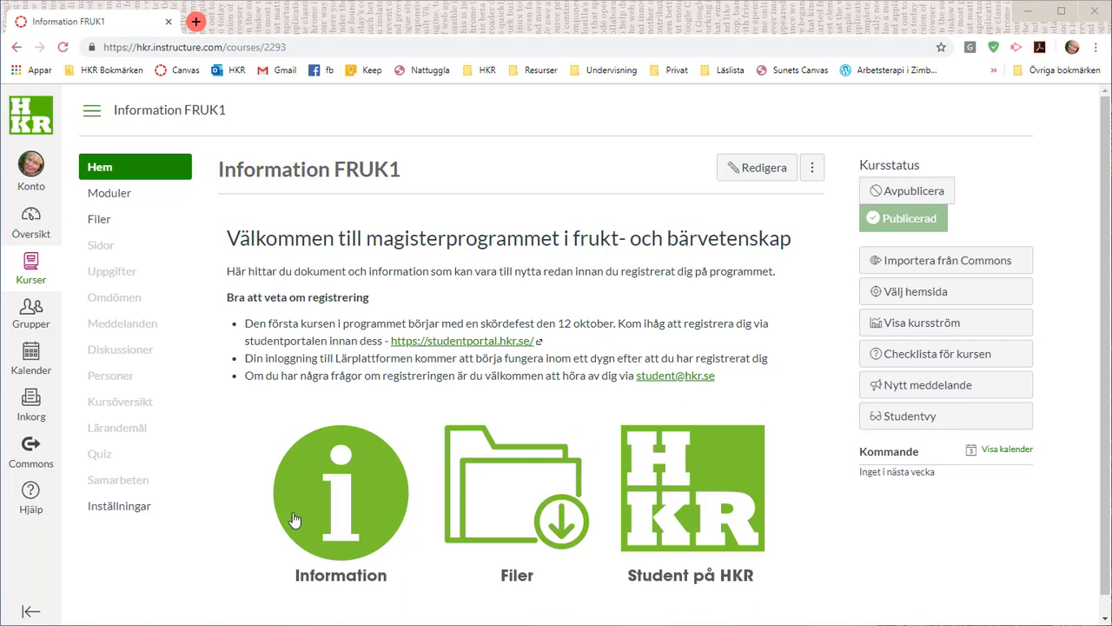
Open the Information FRUK1 course settings and examine the visibility options (Synlighet) in the course details.
click(122, 517)
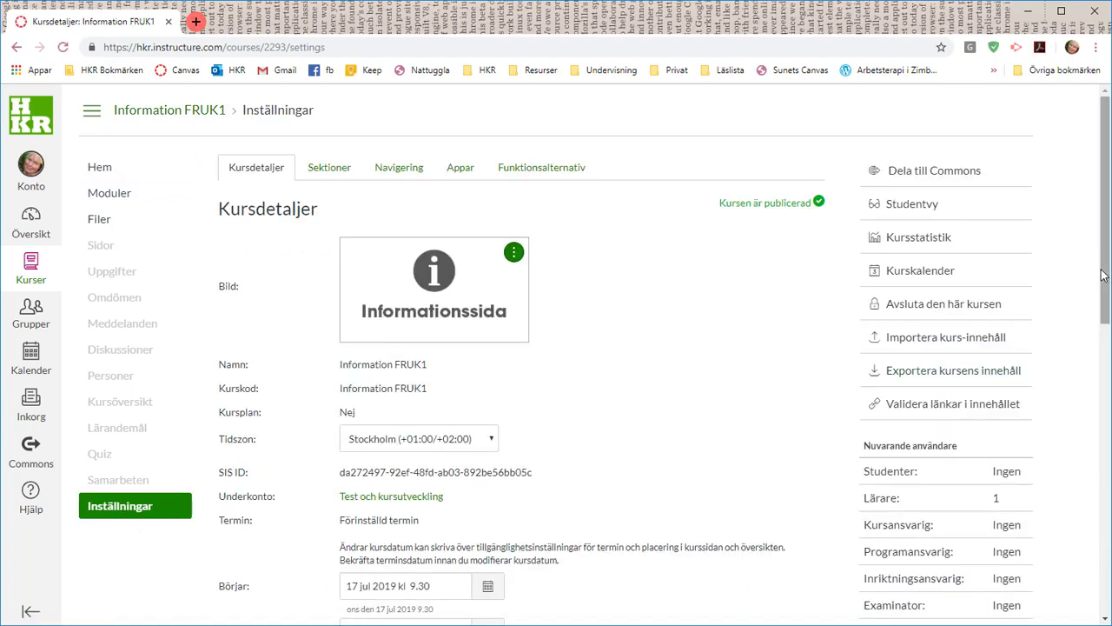
drag(1107, 275, 1106, 514)
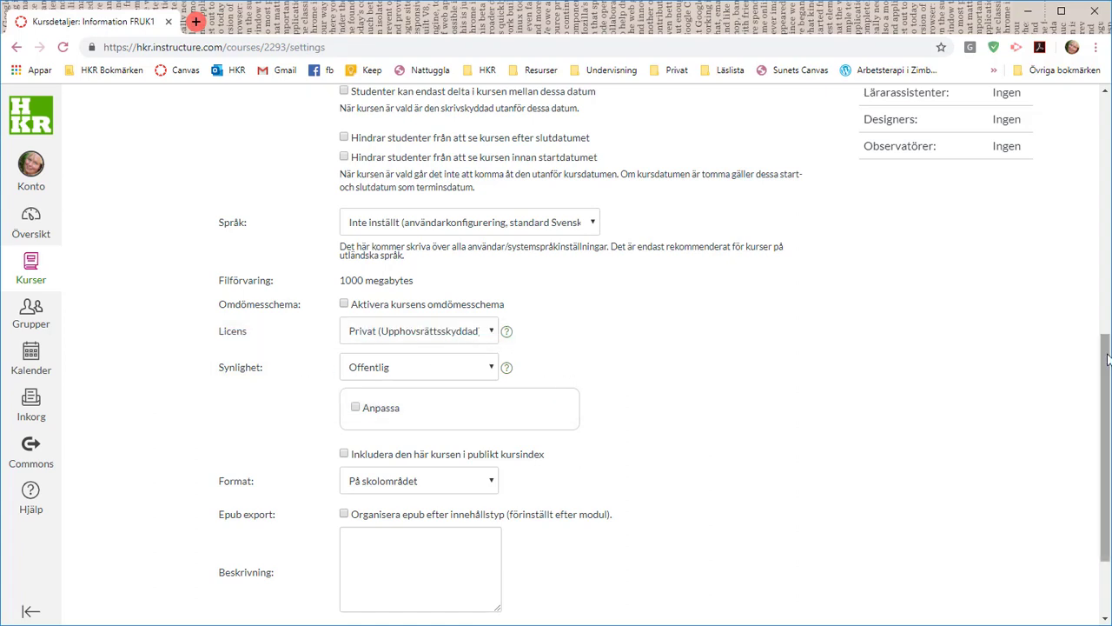
Expand the additional options (fler alternativ) in the course details and examine the student discussion, grading and announcement settings.
drag(1108, 359, 1108, 410)
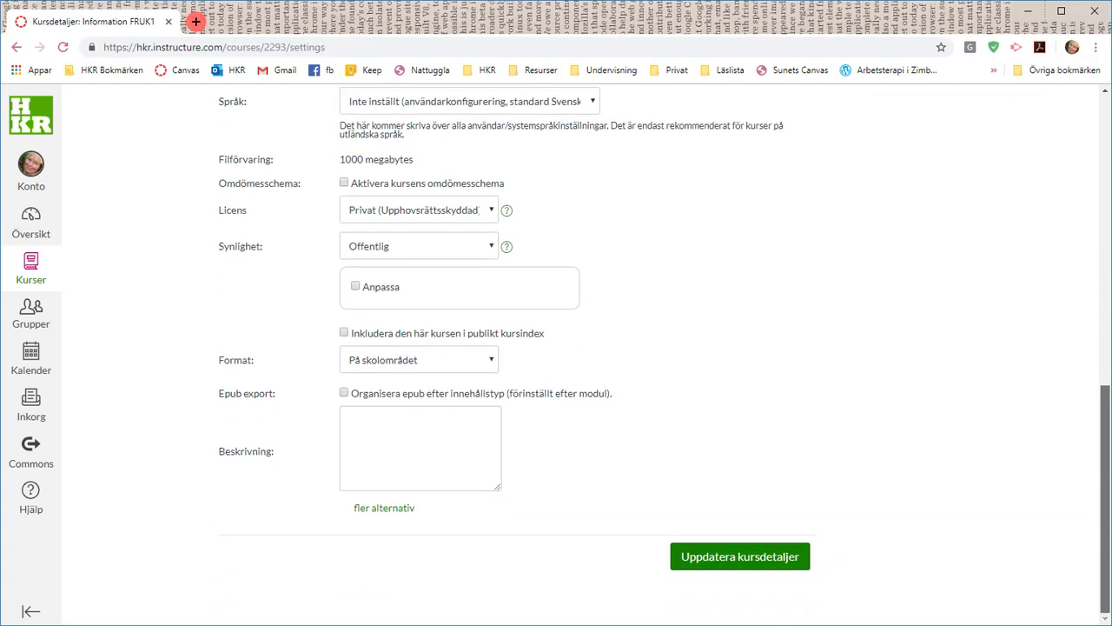
click(388, 511)
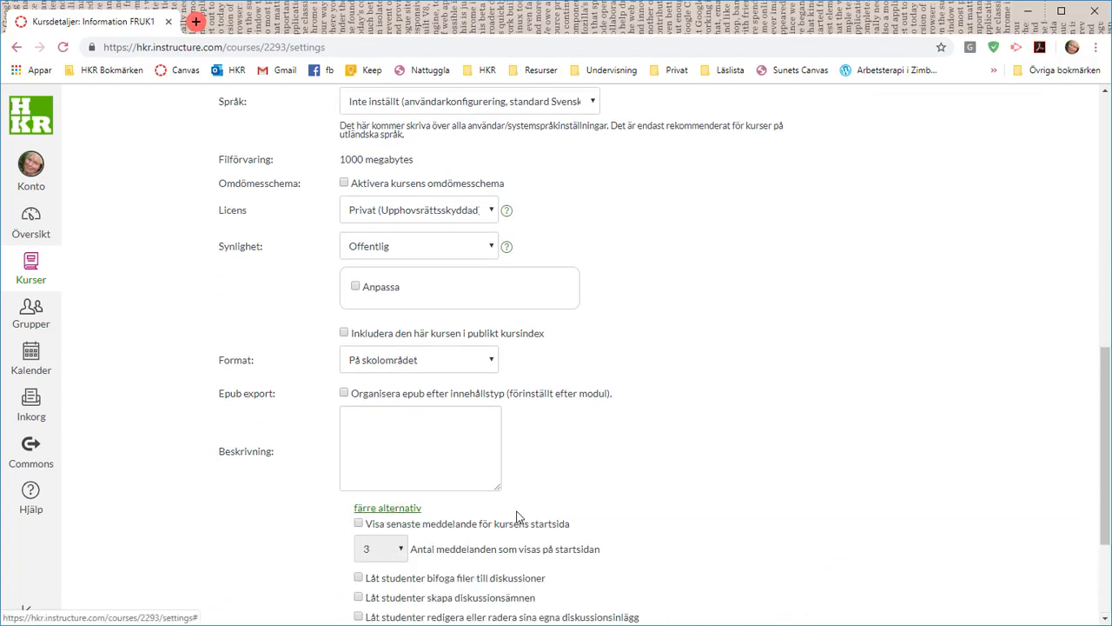
scroll(1102, 416, down, 3)
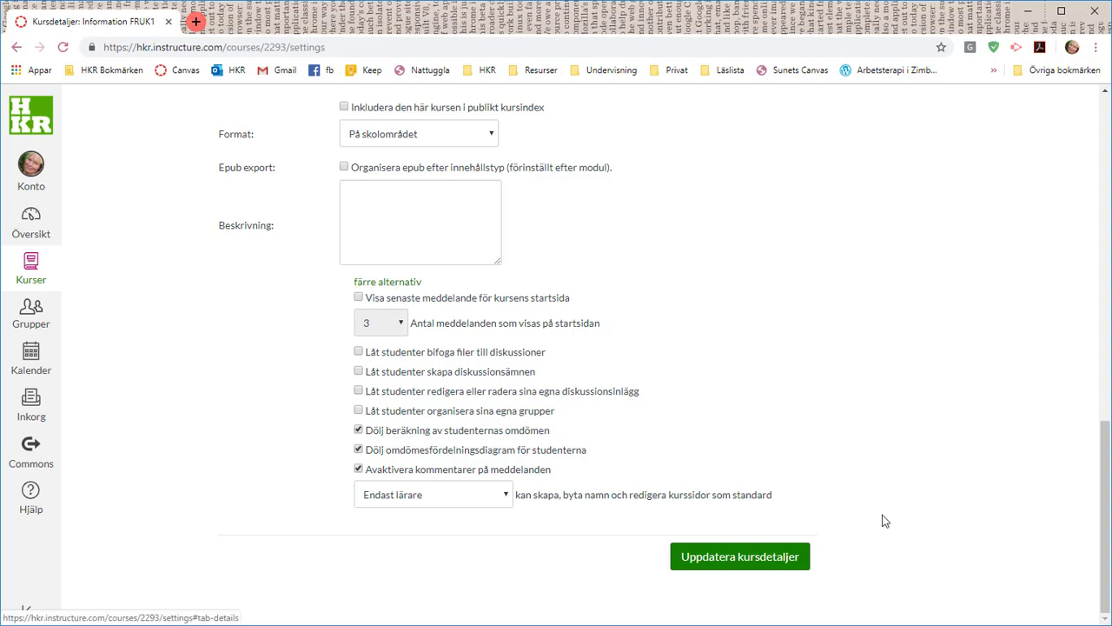
Open the course navigation settings (Navigering) and examine which items are shown to students and which are hidden.
scroll(738, 477, up, 12)
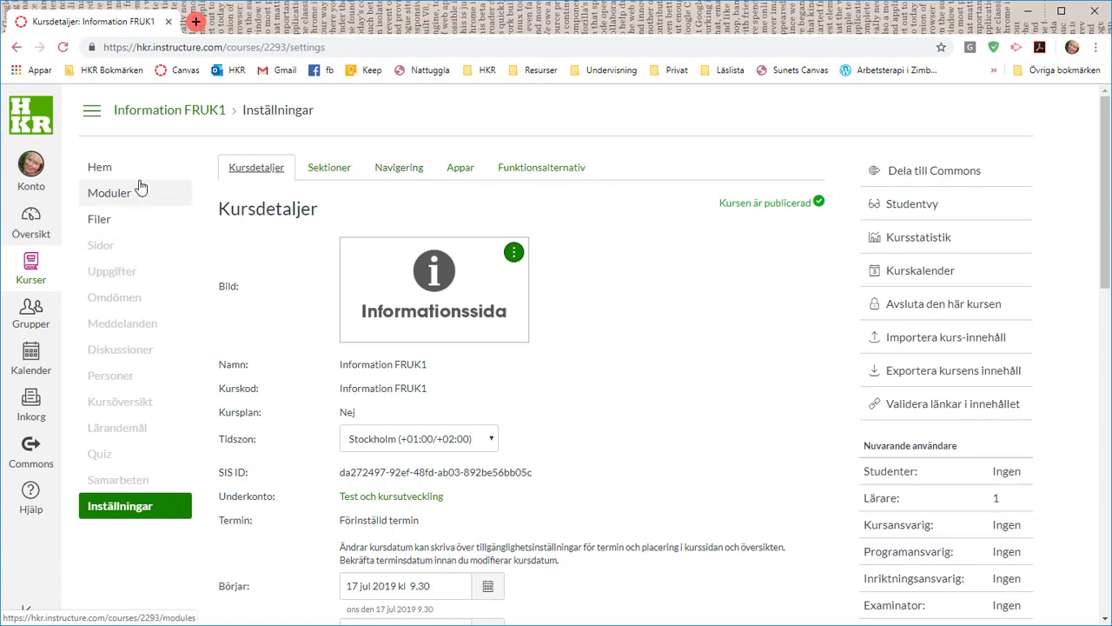
click(398, 171)
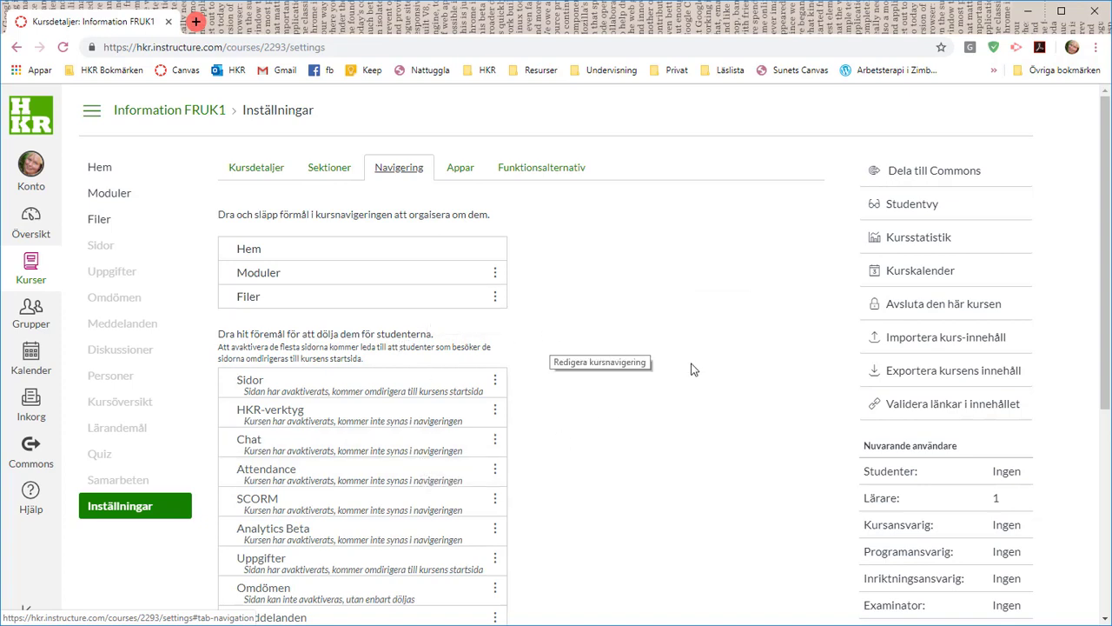
scroll(693, 369, down, 5)
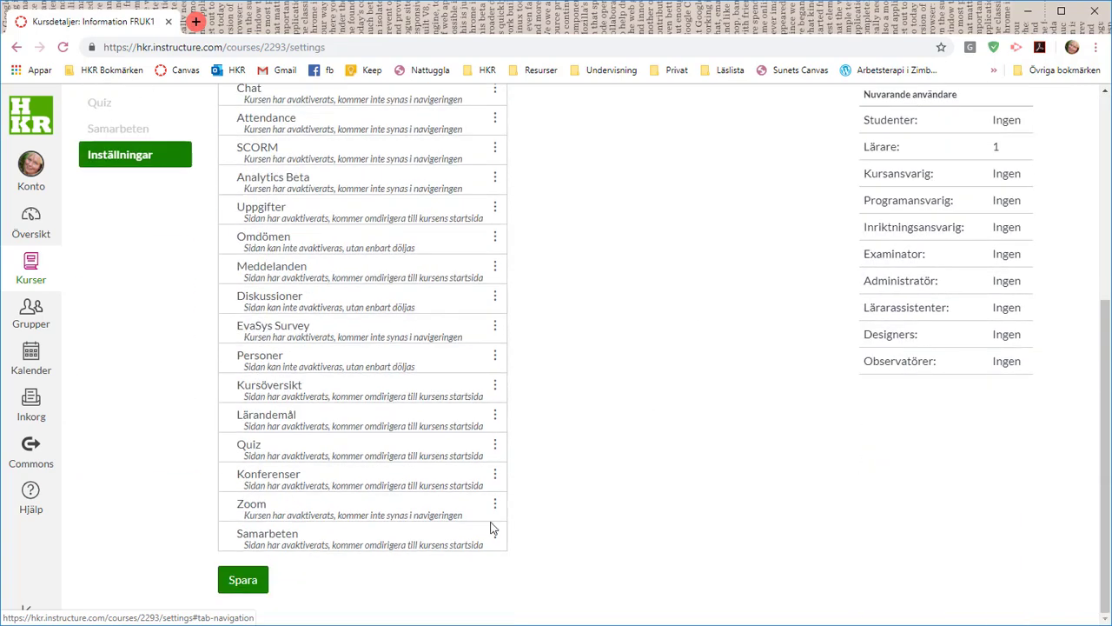
scroll(693, 484, up, 5)
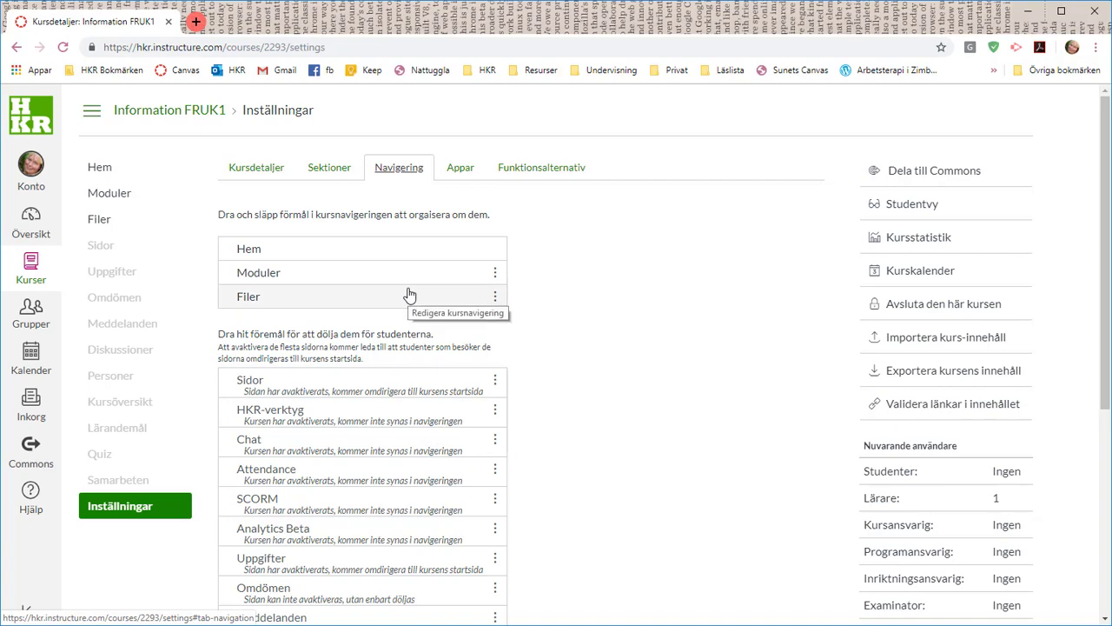
scroll(617, 348, down, 4)
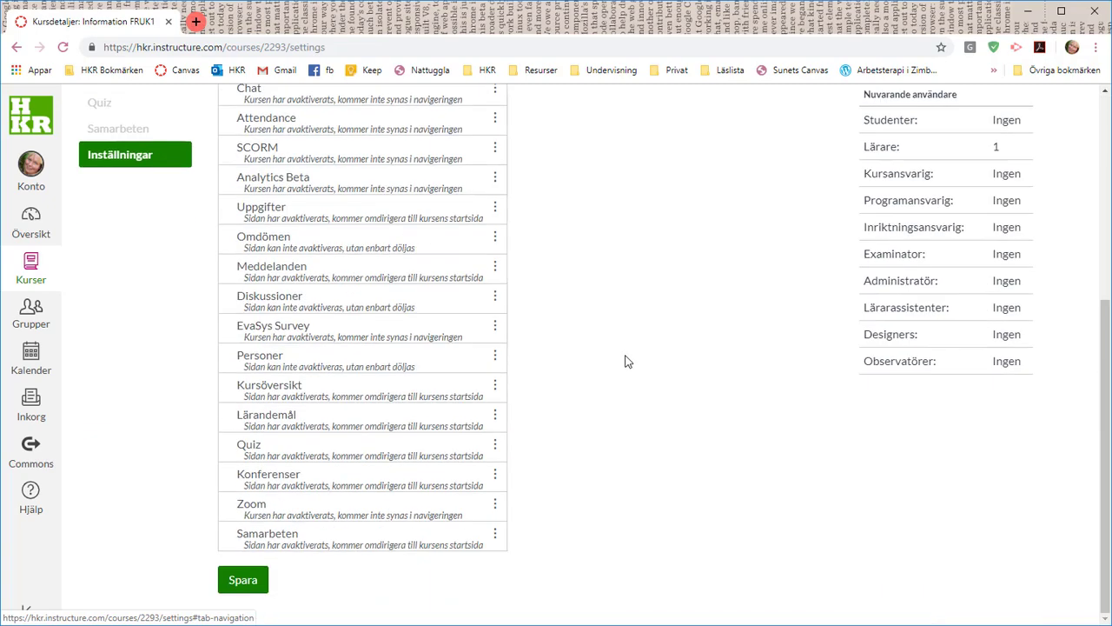
scroll(674, 452, up, 5)
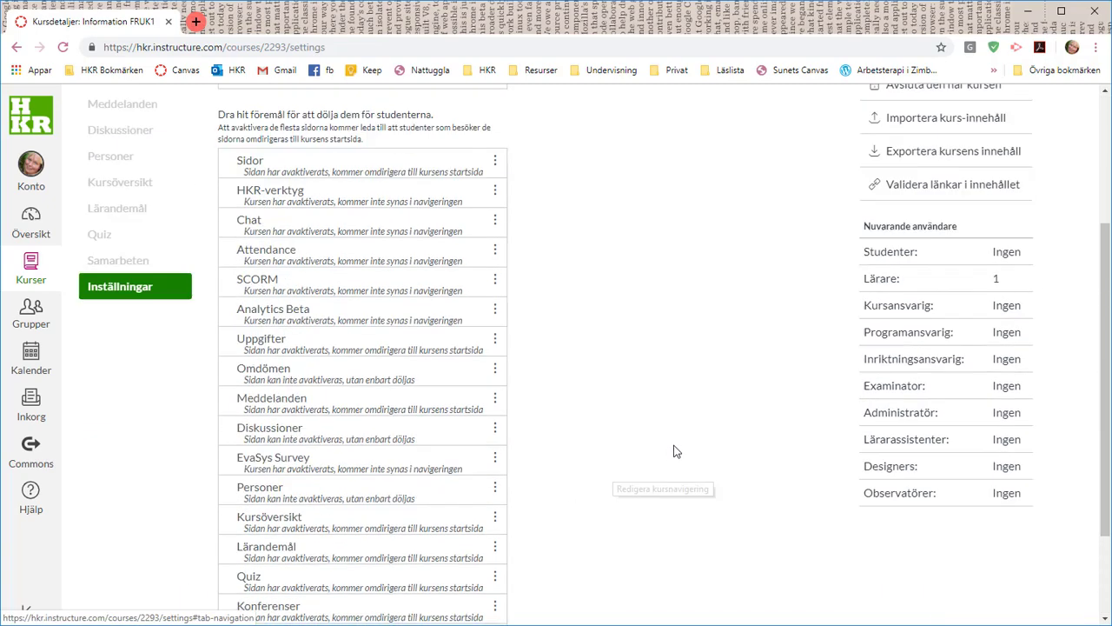